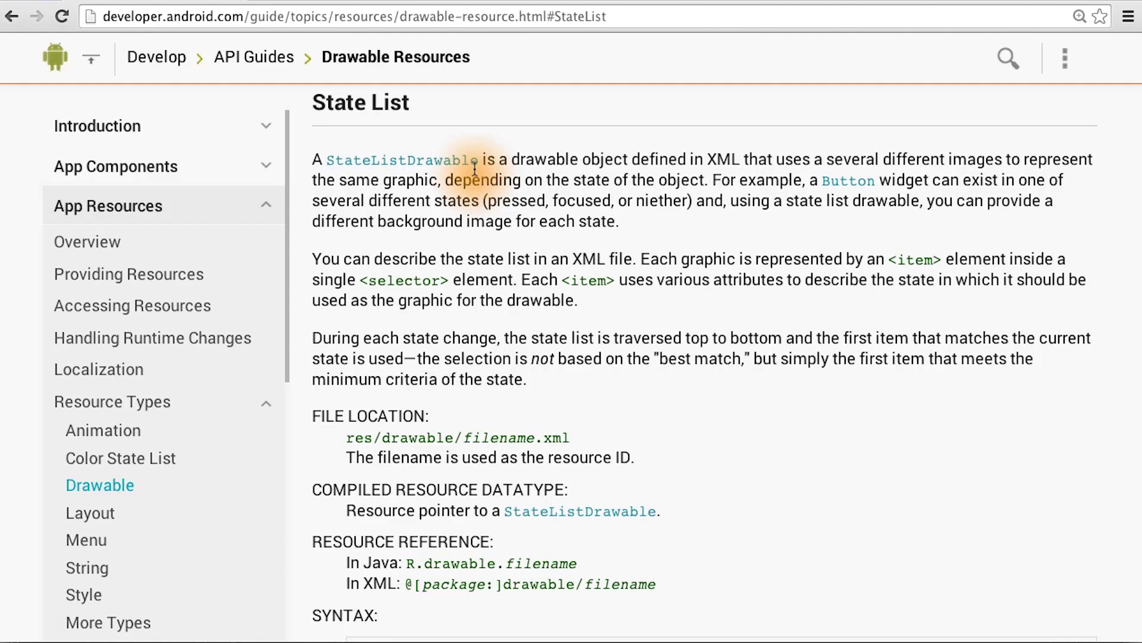
scroll(475, 170, down, 2)
scroll(536, 206, down, 5)
scroll(624, 257, down, 1)
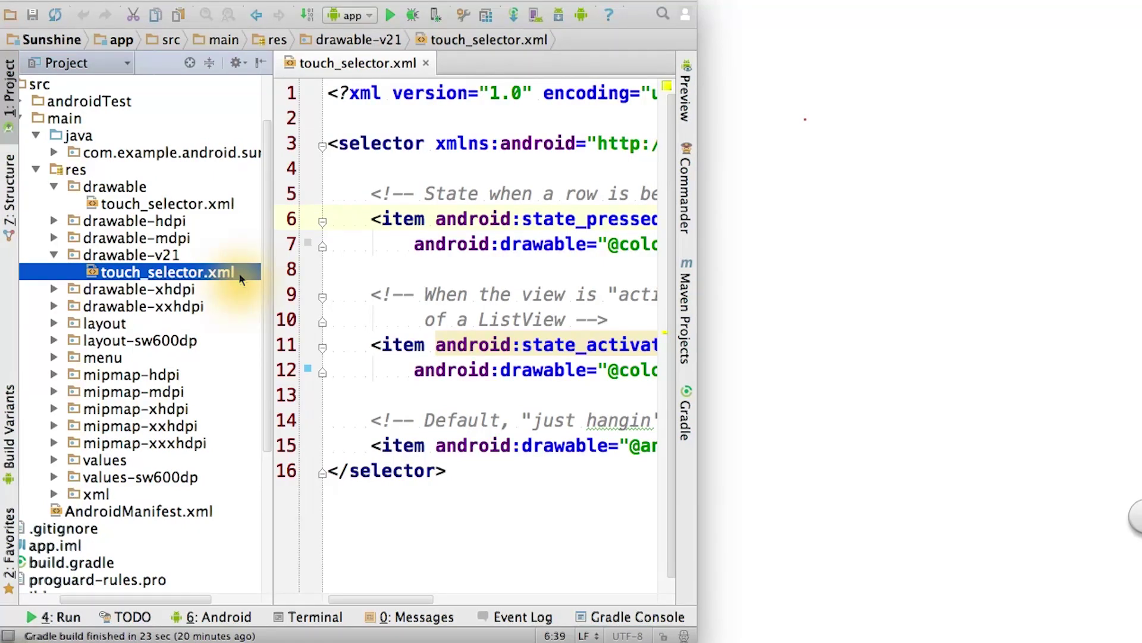
- Select the touch_selector.xml drawable in the Sunshine project's drawable resources
click(209, 204)
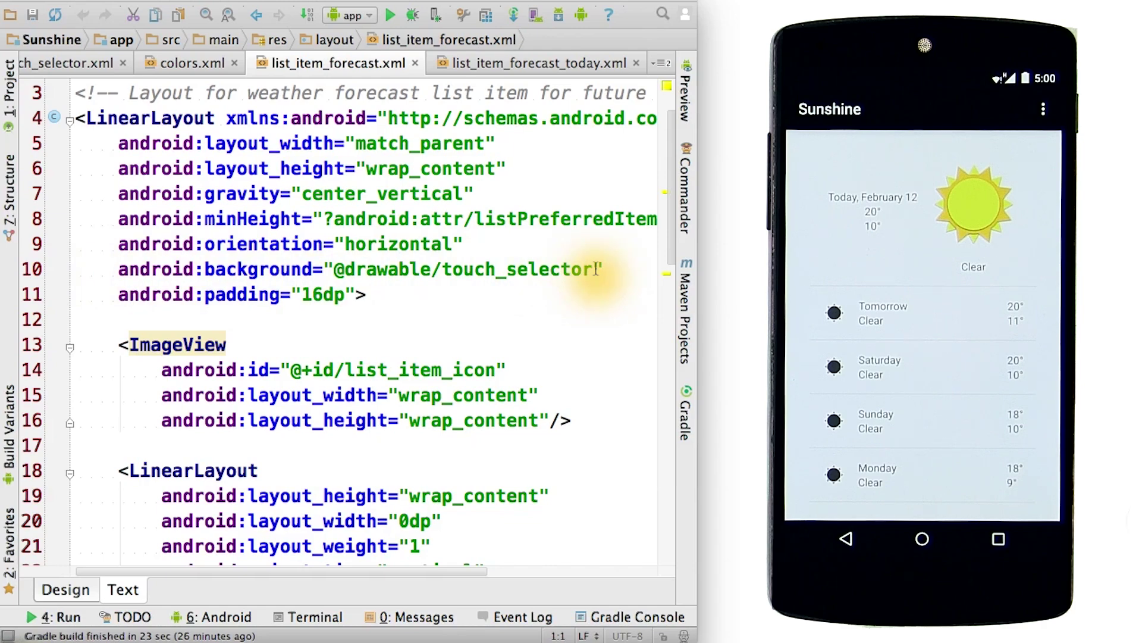
click(531, 63)
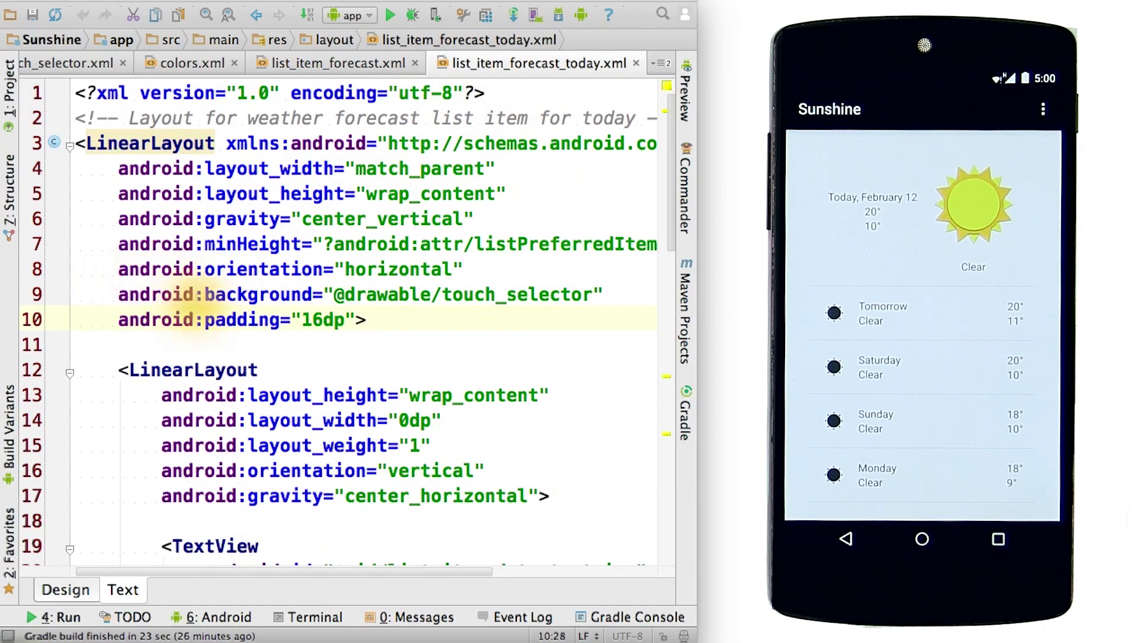
super+click(594, 296)
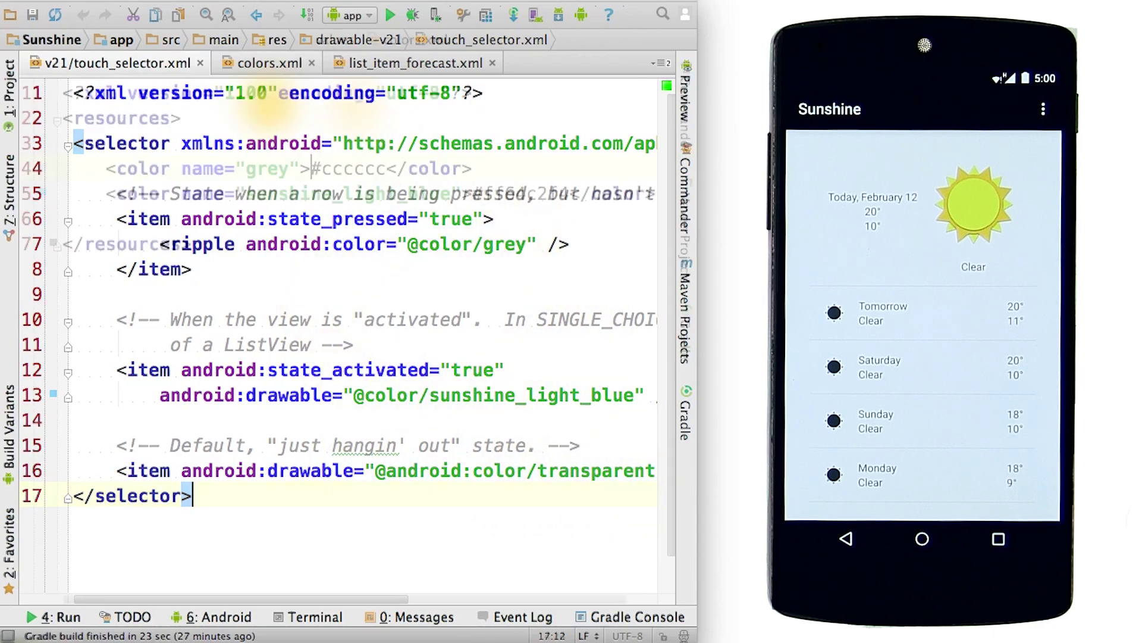
click(9, 98)
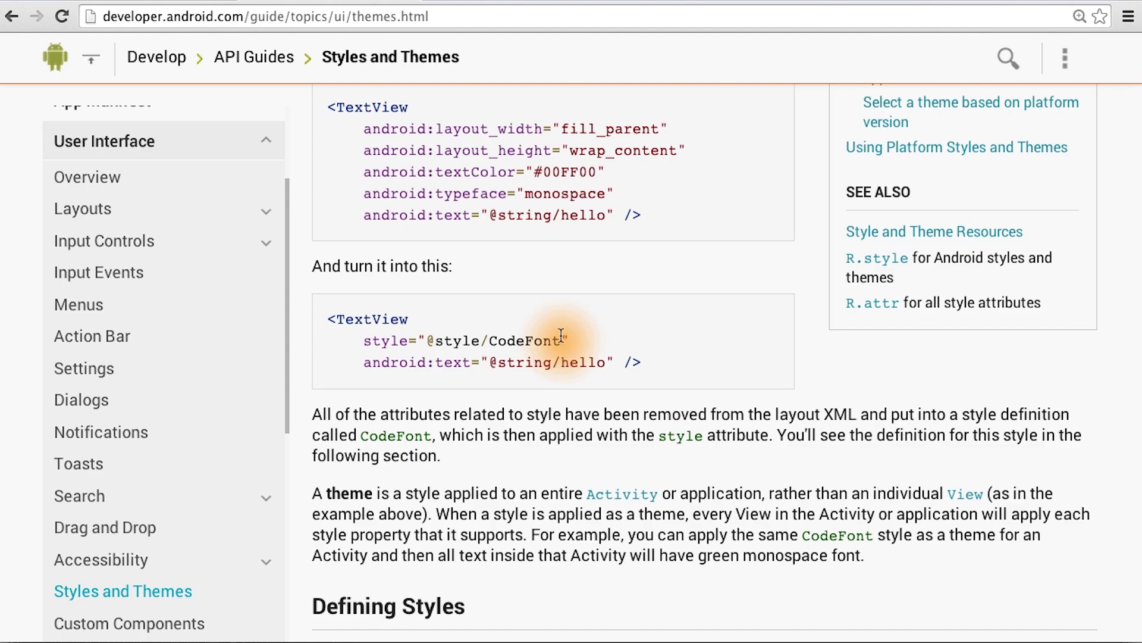
scroll(561, 336, down, 3)
scroll(549, 485, down, 3)
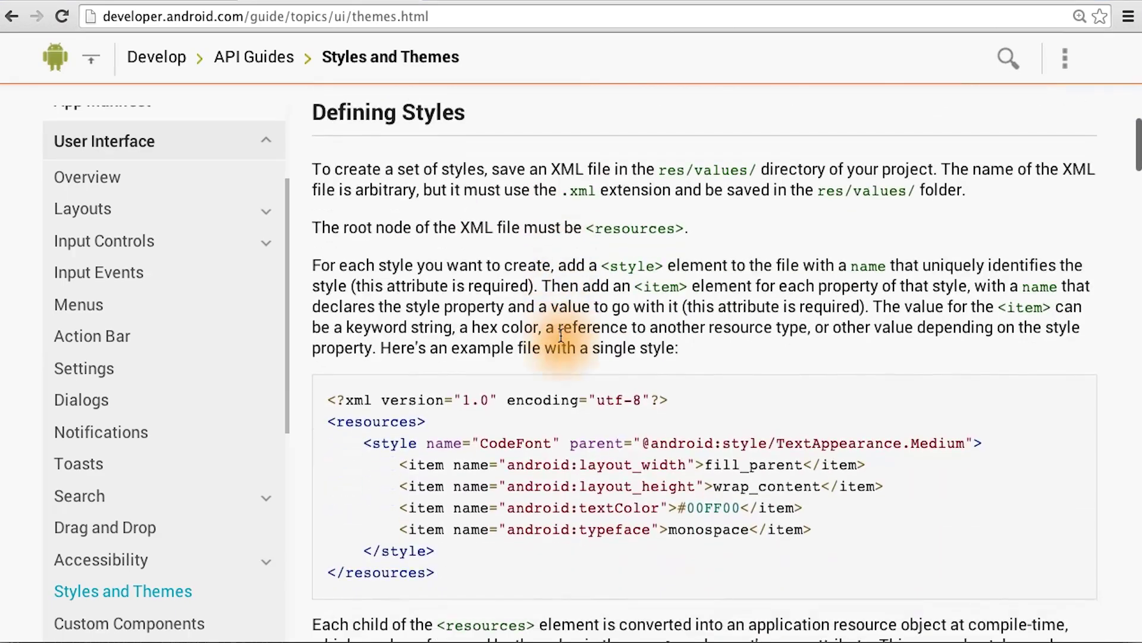
scroll(599, 286, down, 1)
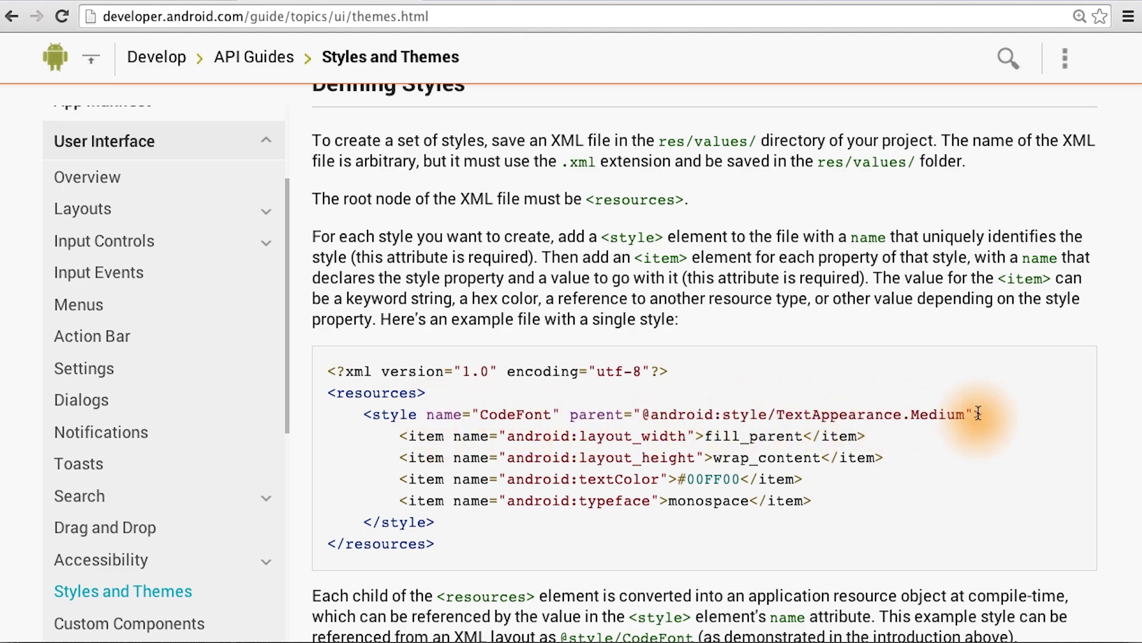
scroll(978, 414, down, 3)
scroll(978, 413, down, 3)
scroll(979, 414, down, 4)
scroll(978, 413, down, 4)
scroll(979, 418, down, 4)
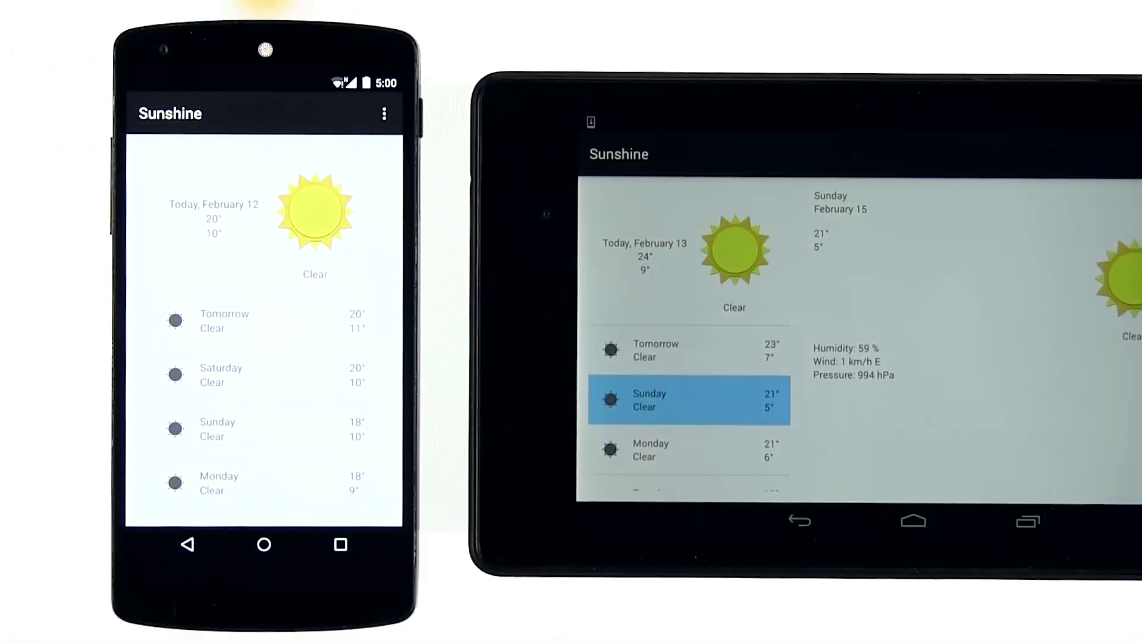